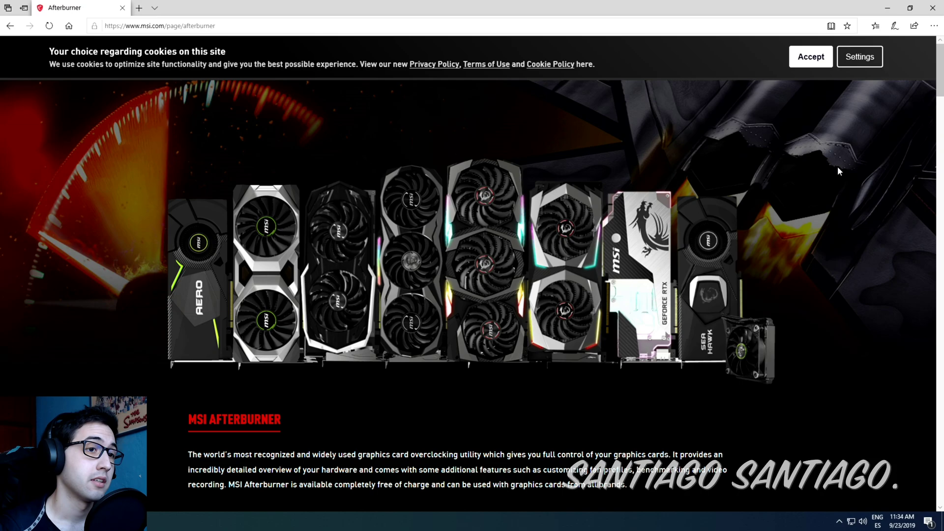
Scroll down and back up through the MSI Afterburner download page in Edge
scroll(837, 166, down, 10)
scroll(441, 250, up, 3)
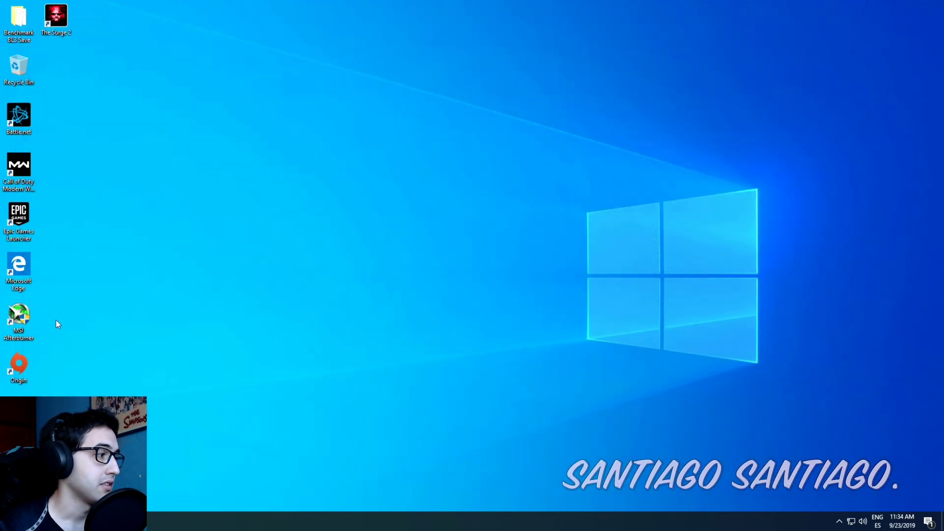
Launch MSI Afterburner and turn on the screen magnifier at a reduced zoom level
double_click(18, 317)
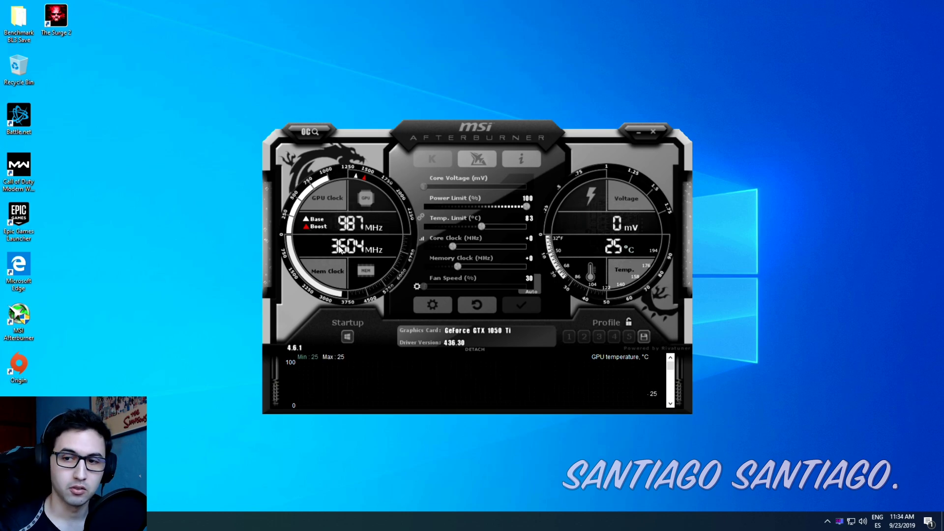
key(super+plus)
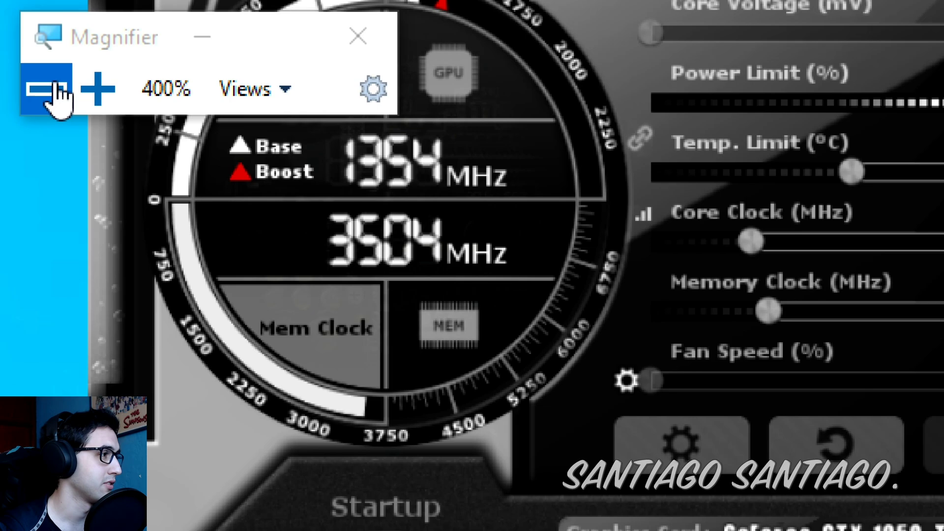
click(55, 89)
click(49, 86)
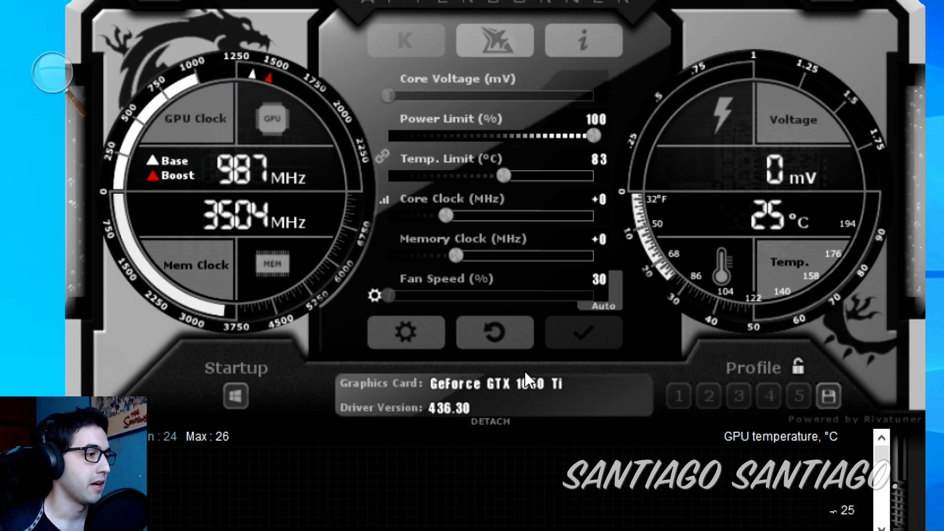
Choose 'Default MSI Afterburner v3 skin' in the User Interface settings and apply it with OK
click(422, 325)
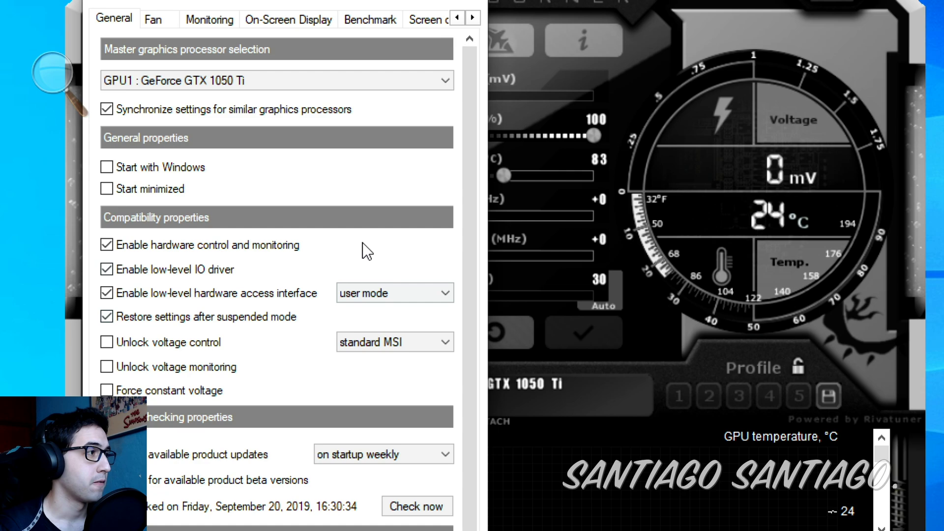
double_click(448, 54)
click(448, 54)
click(448, 54)
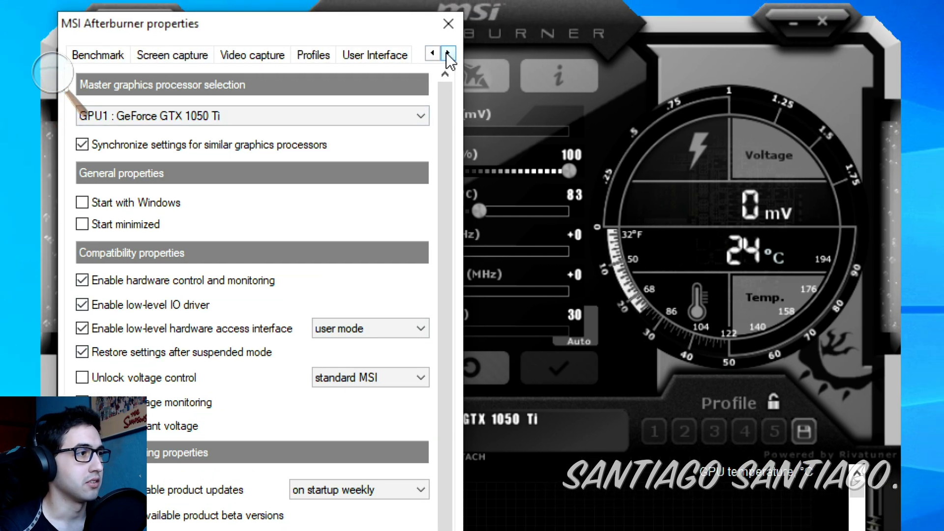
click(372, 58)
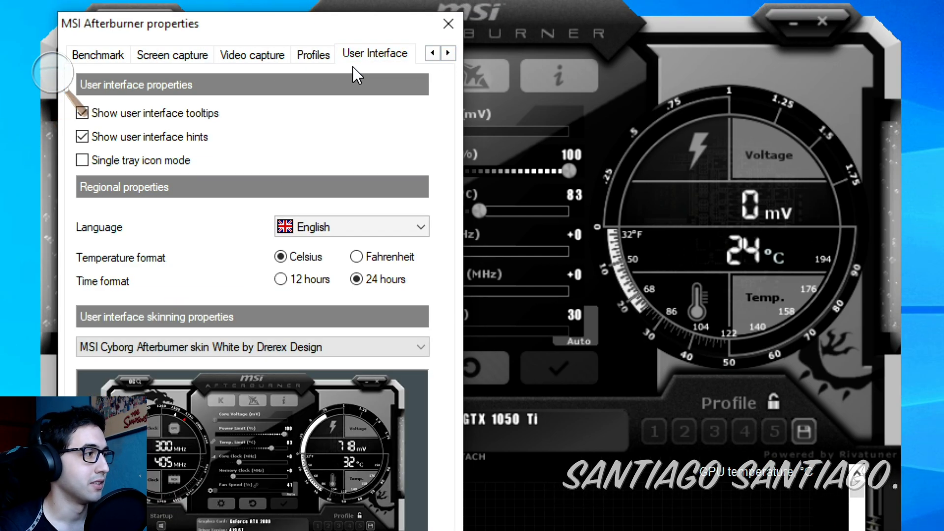
click(252, 349)
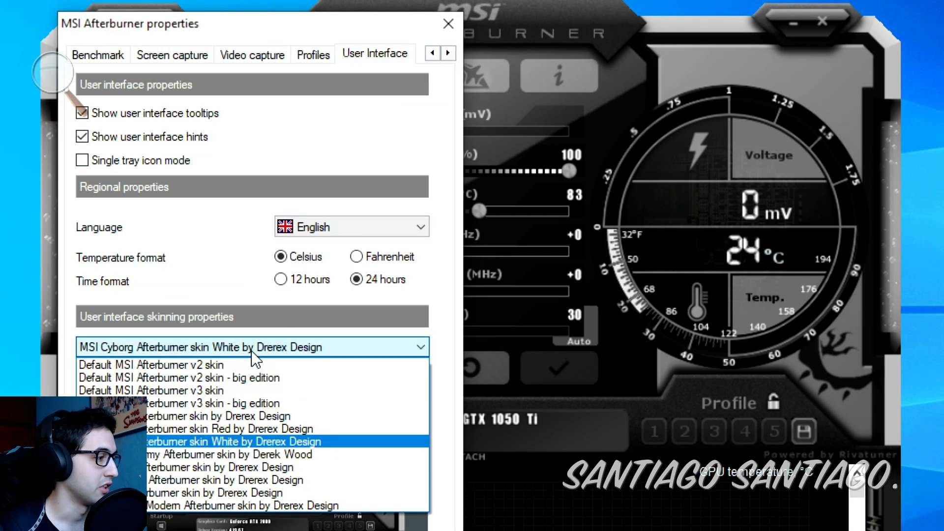
click(215, 391)
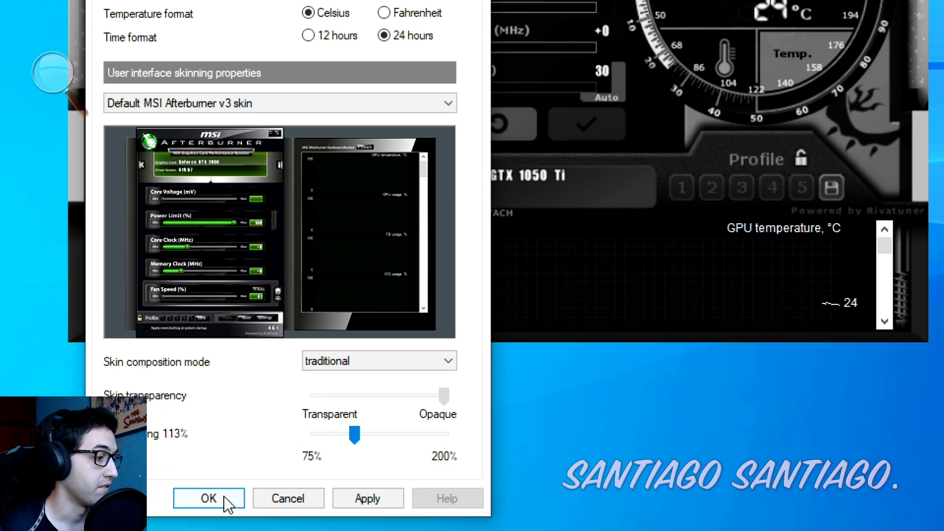
click(225, 499)
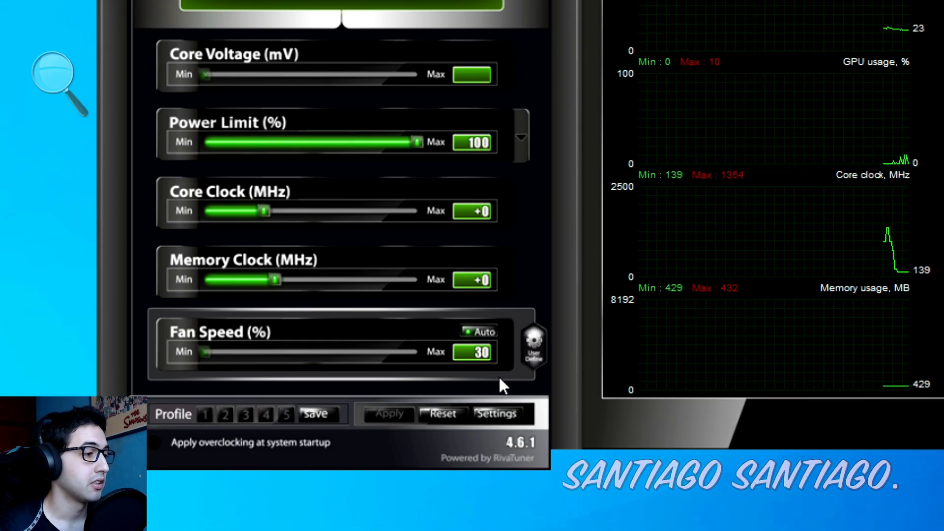
click(479, 332)
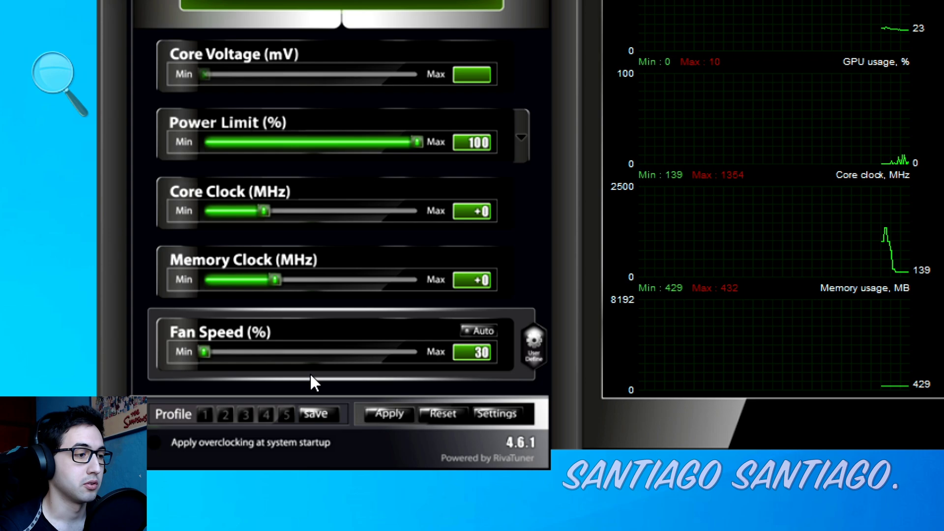
drag(203, 352, 446, 351)
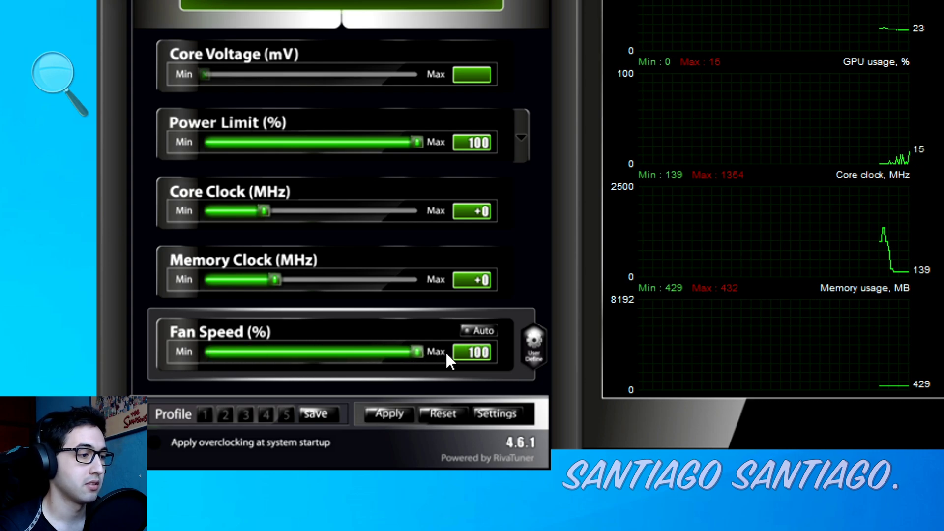
click(477, 333)
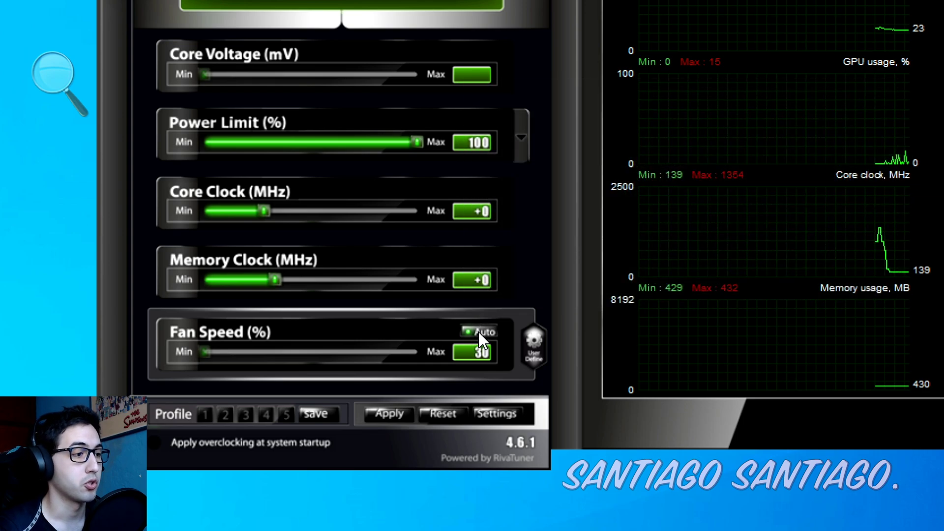
click(468, 332)
drag(205, 350, 451, 361)
click(375, 413)
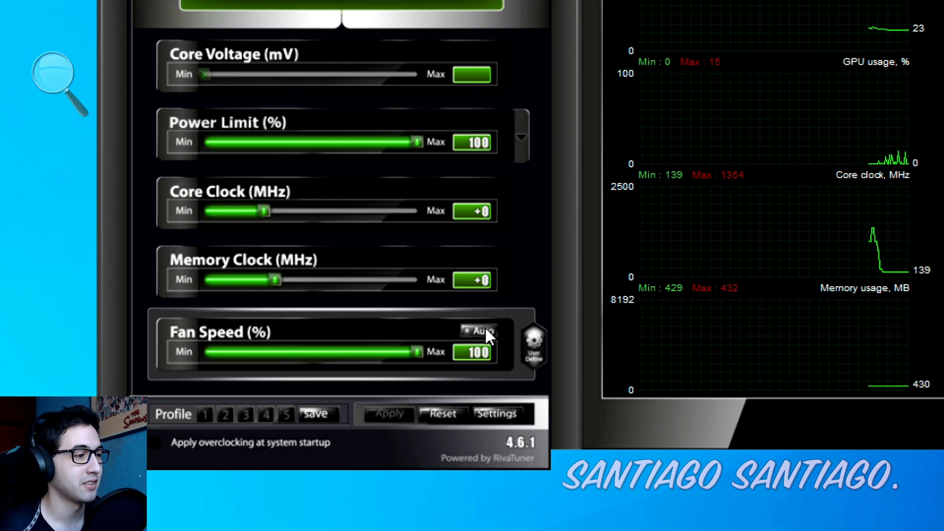
click(483, 328)
click(396, 413)
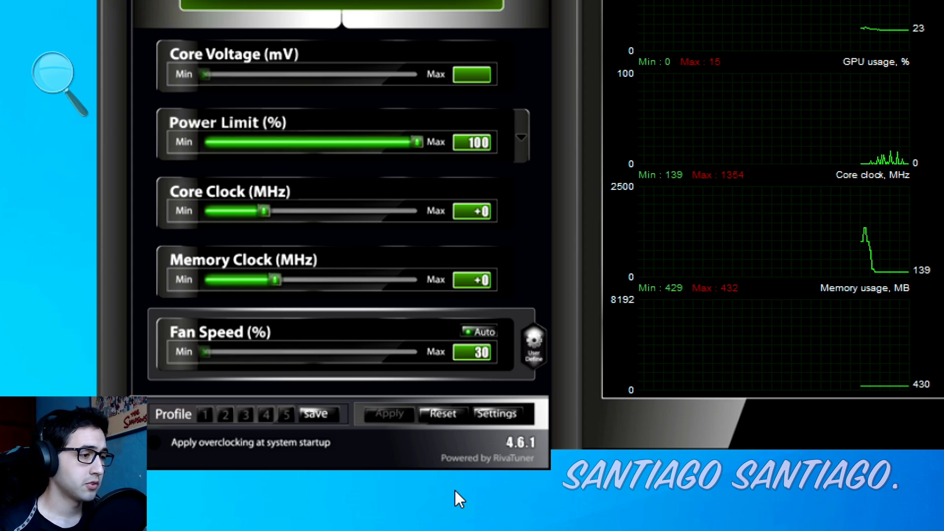
click(503, 415)
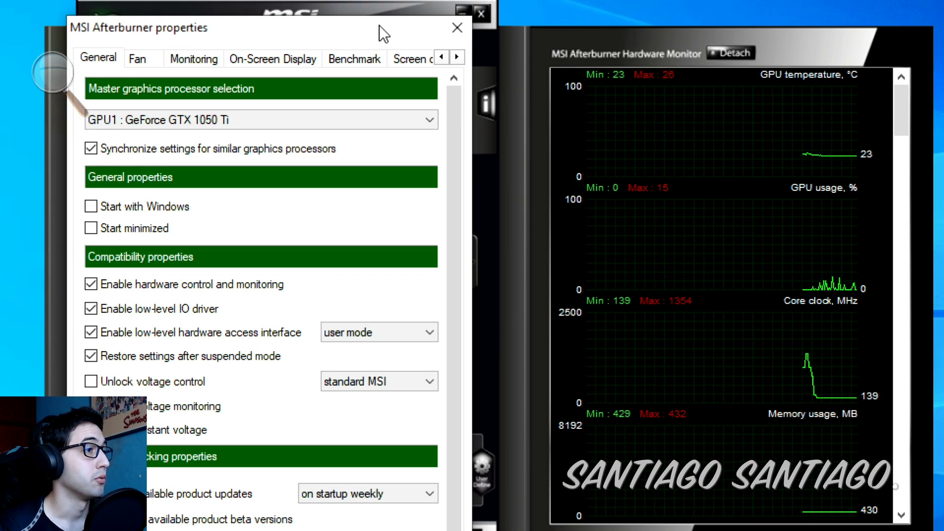
Reopen properties and tick 'Enable user defined software automatic fan control' on the Fan page
click(456, 28)
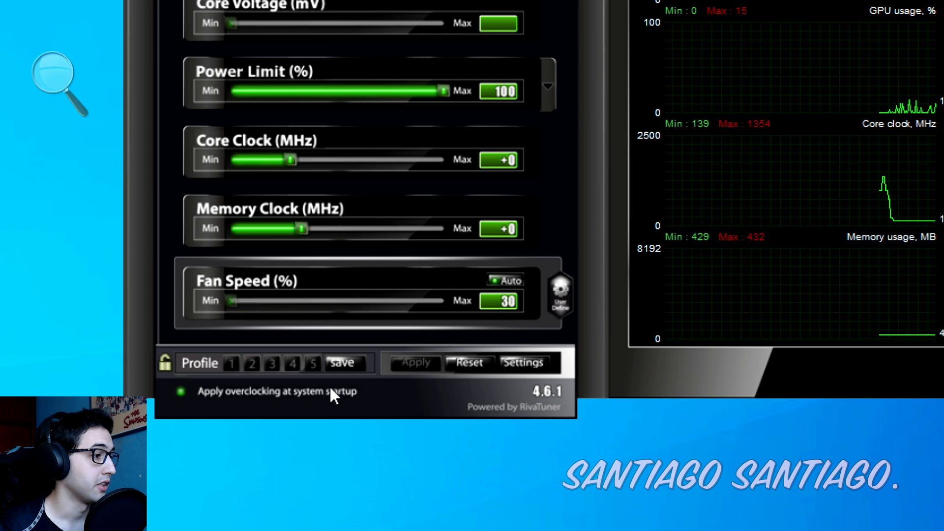
click(521, 363)
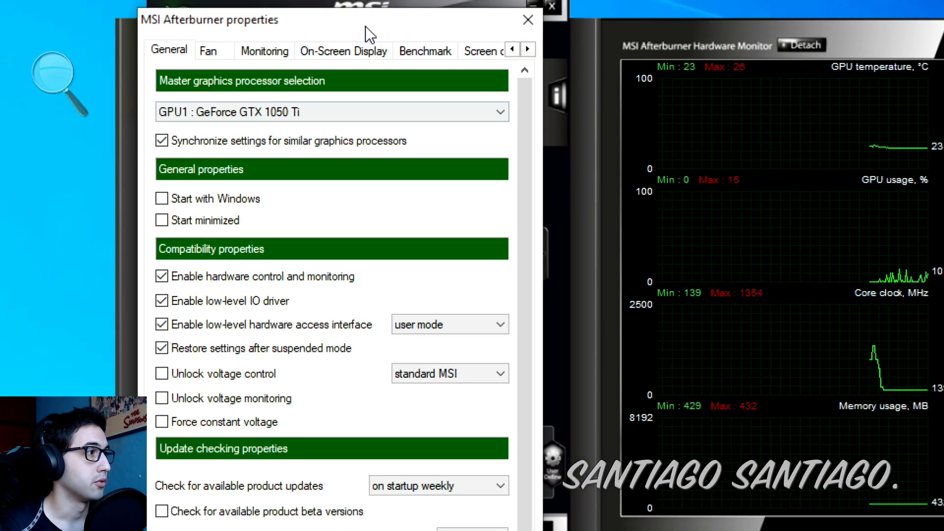
click(209, 52)
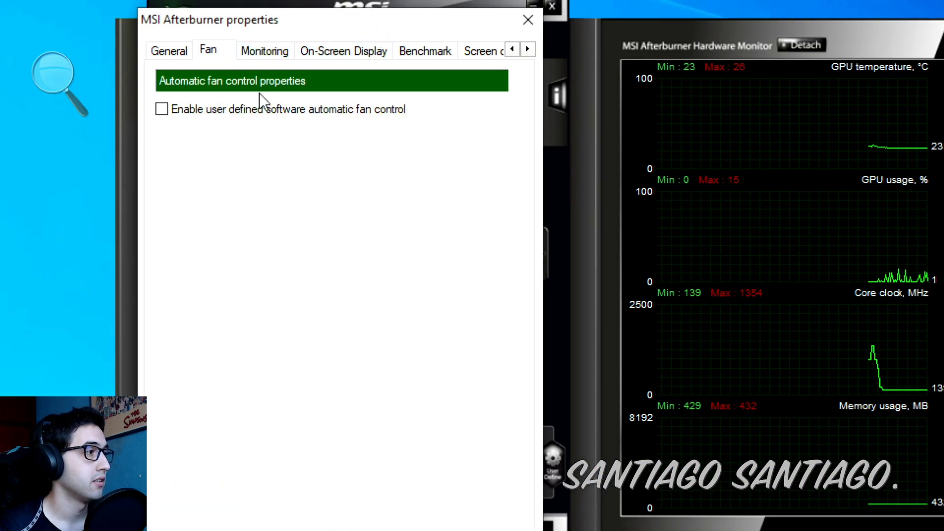
click(161, 110)
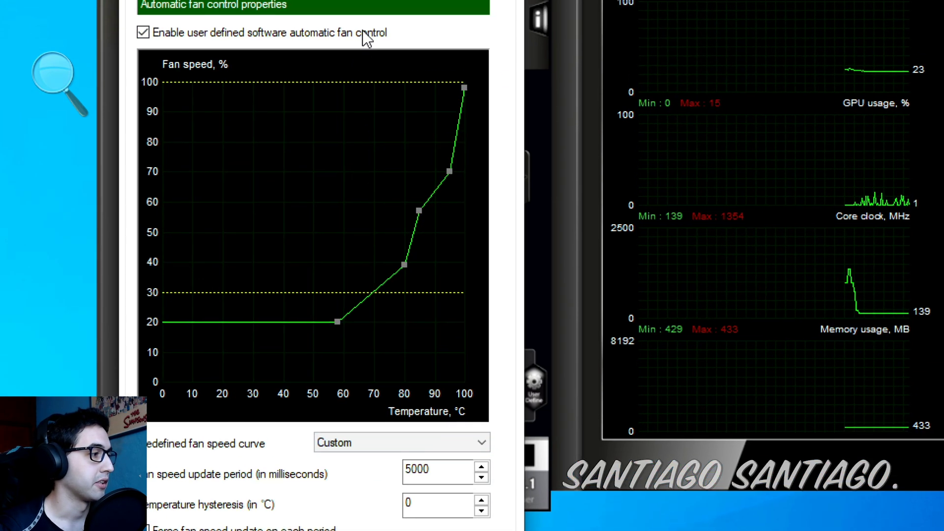
Drag curve points to hold 30% until 60 °C, rise steeply to 88% near 92 °C, then select the 95 °C point
drag(334, 333, 249, 331)
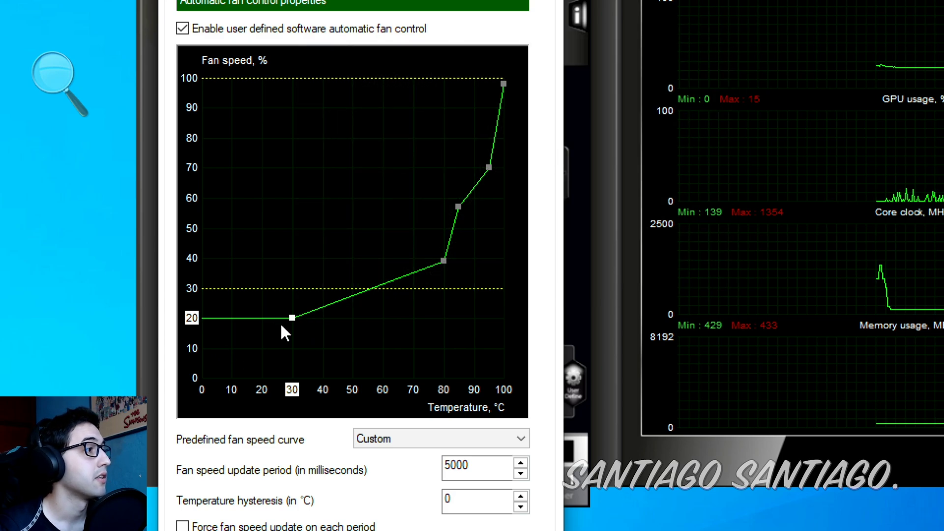
drag(293, 318, 384, 290)
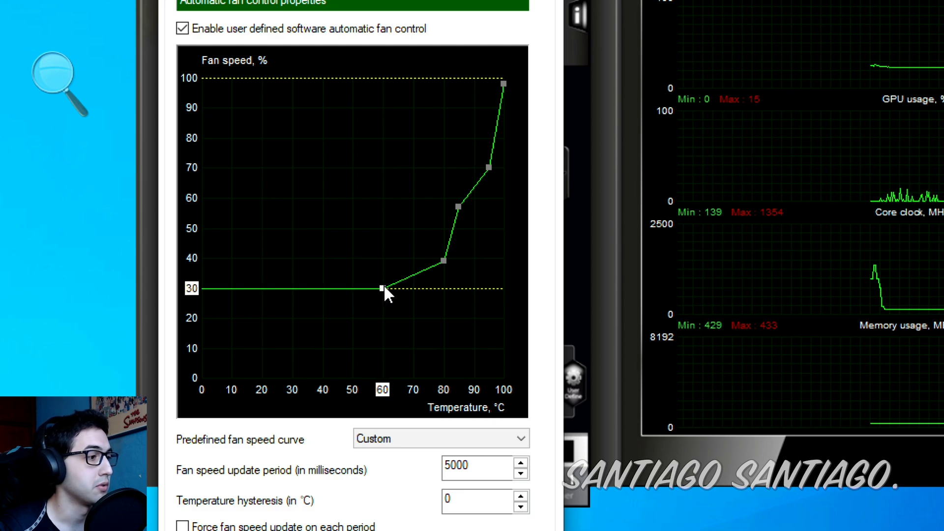
drag(443, 261, 480, 113)
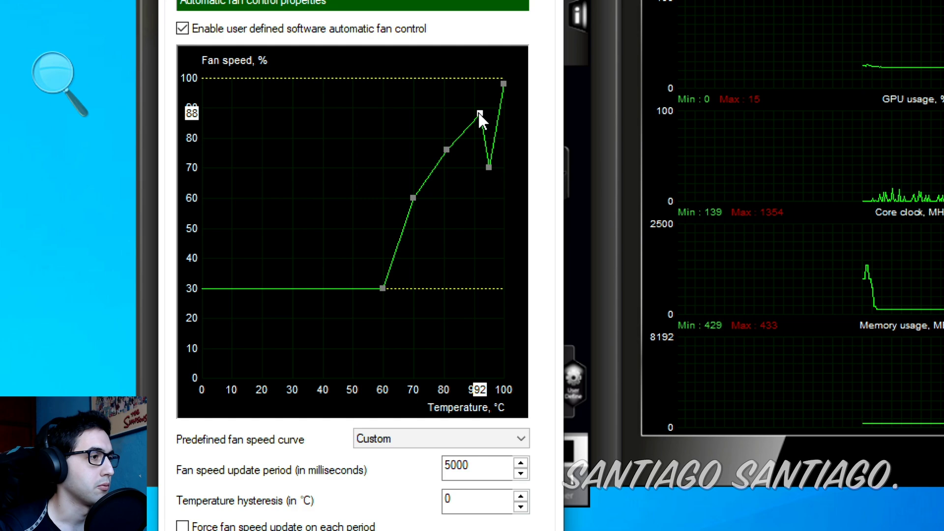
click(489, 167)
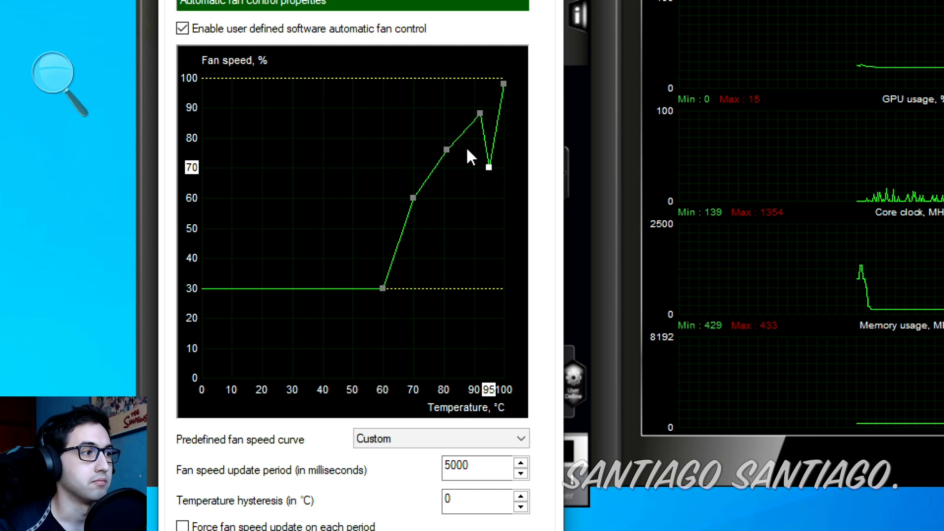
Delete the 92 °C curve point and restore sloped segments around 70 °C
click(480, 113)
key(Delete)
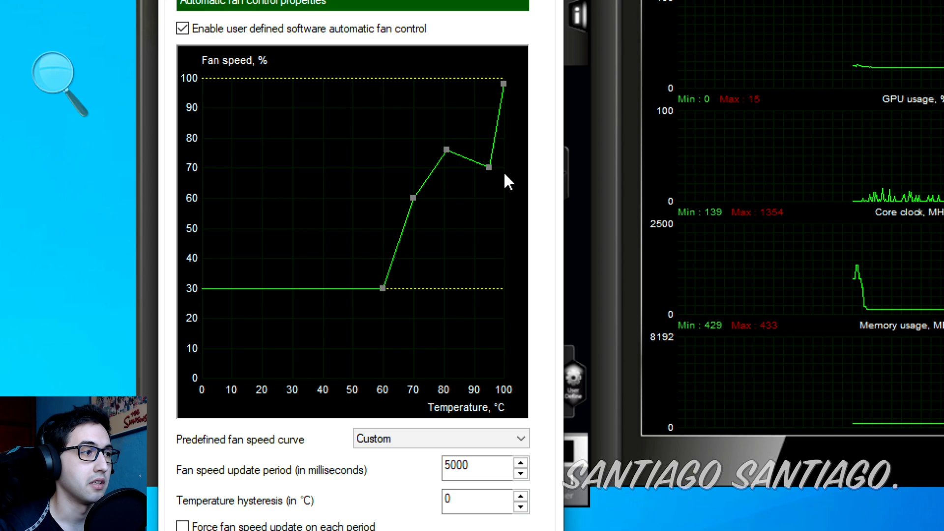
mouse_move(446, 149)
mouse_down()
mouse_move(474, 126)
mouse_move(457, 116)
mouse_move(447, 149)
mouse_up()
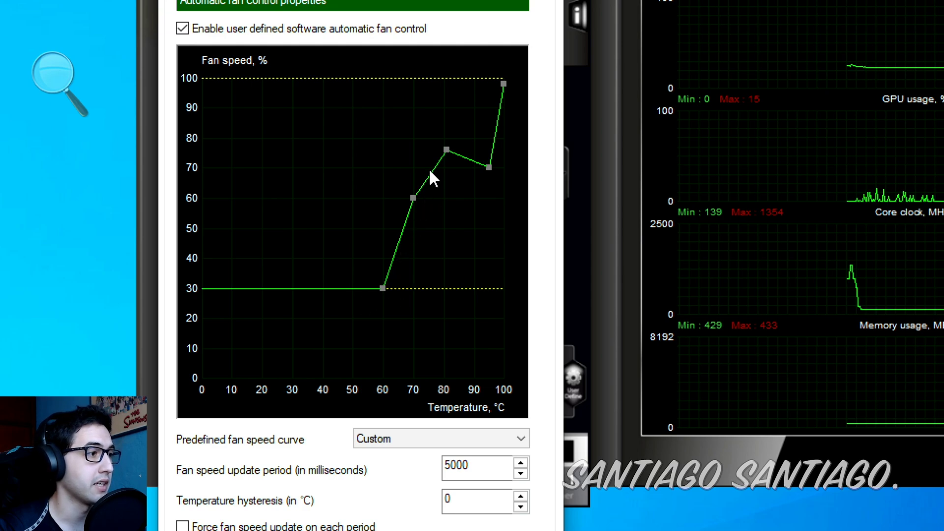
mouse_move(430, 169)
mouse_down()
mouse_move(383, 118)
mouse_move(394, 163)
mouse_move(427, 183)
mouse_move(414, 169)
mouse_up()
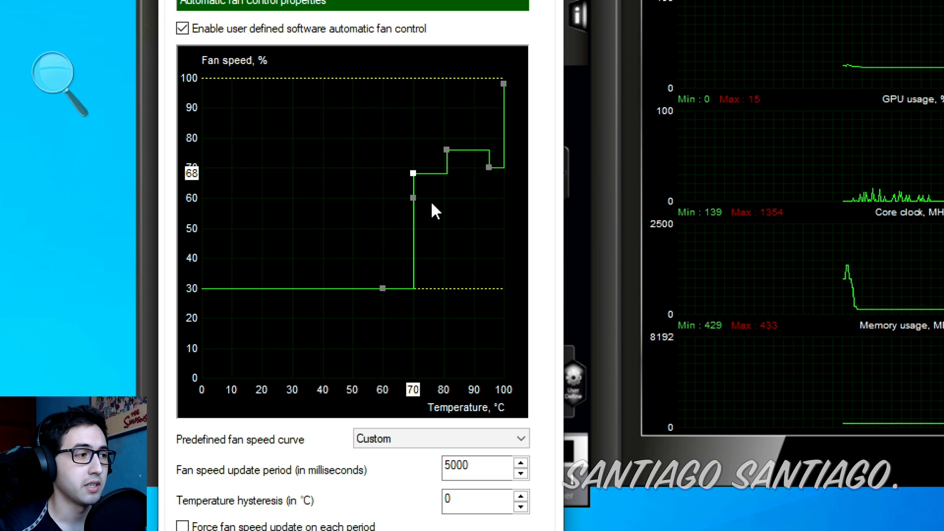
double_click(412, 175)
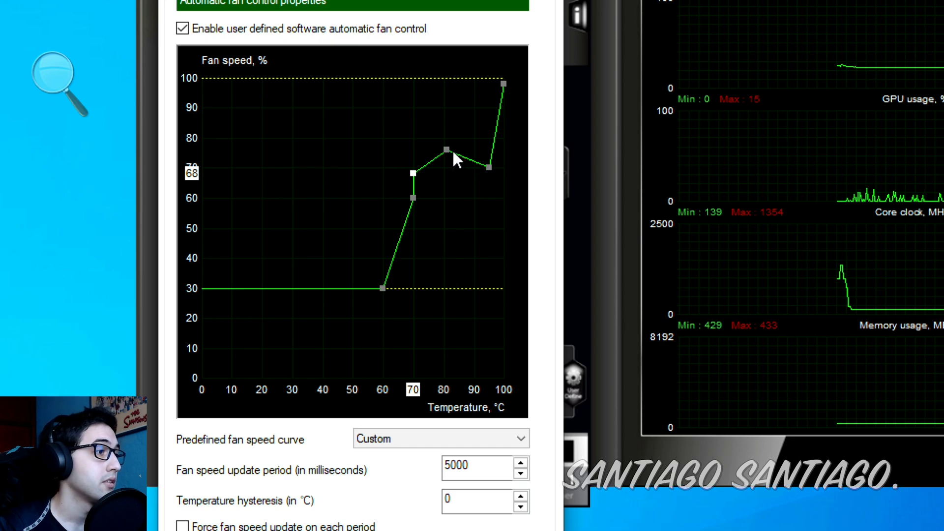
Lower the 80 °C point to about 70%, reshape the top of the curve, and apply it
drag(445, 149, 413, 196)
drag(489, 167, 457, 147)
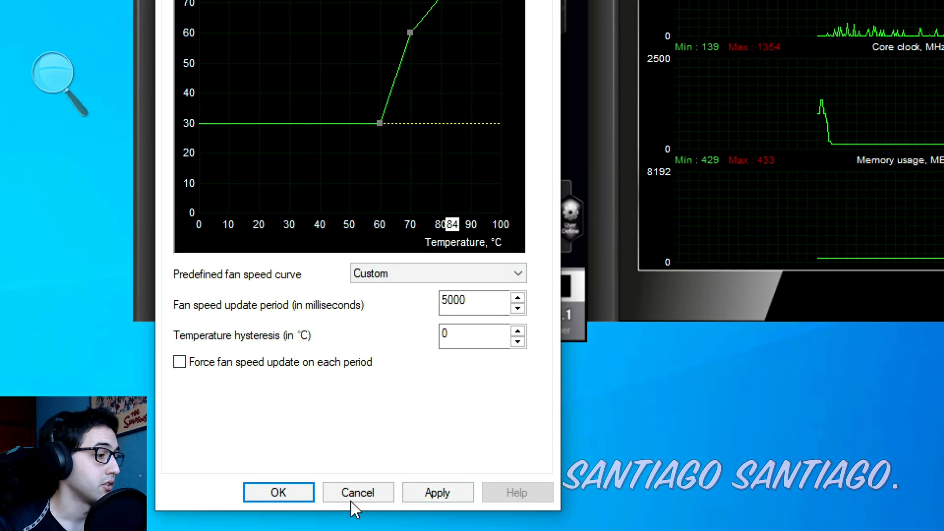
click(427, 488)
Confirm the fan settings and set Fan Speed to follow the User Define curve
click(294, 492)
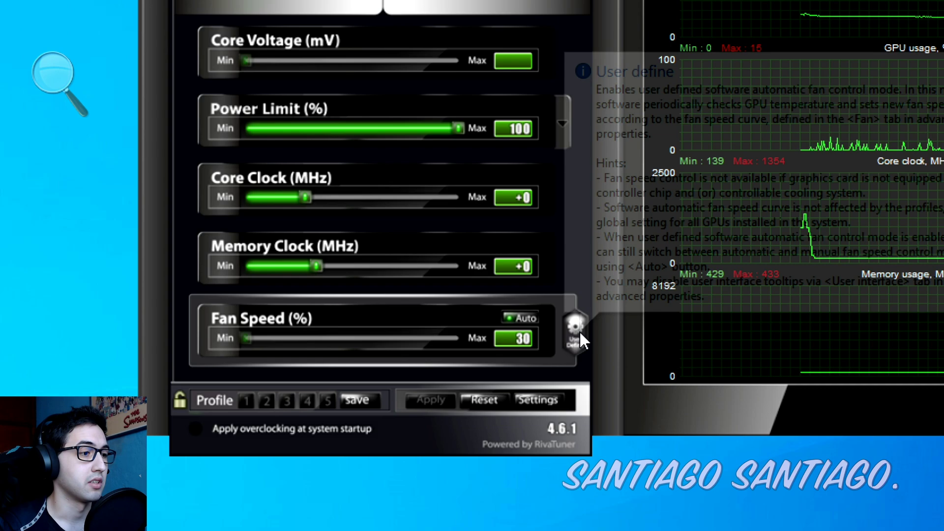
click(580, 335)
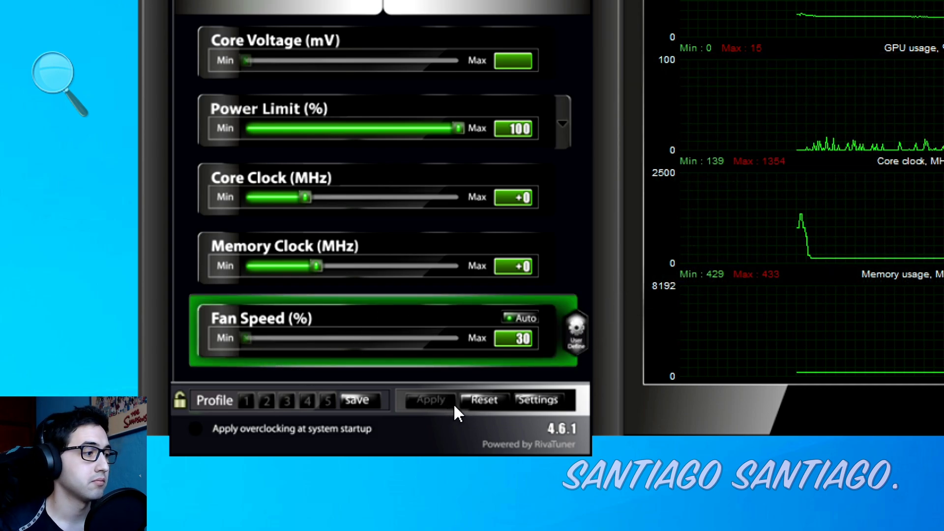
Load the Default predefined fan curve and nudge its first point down to 39% at 31 °C
click(549, 401)
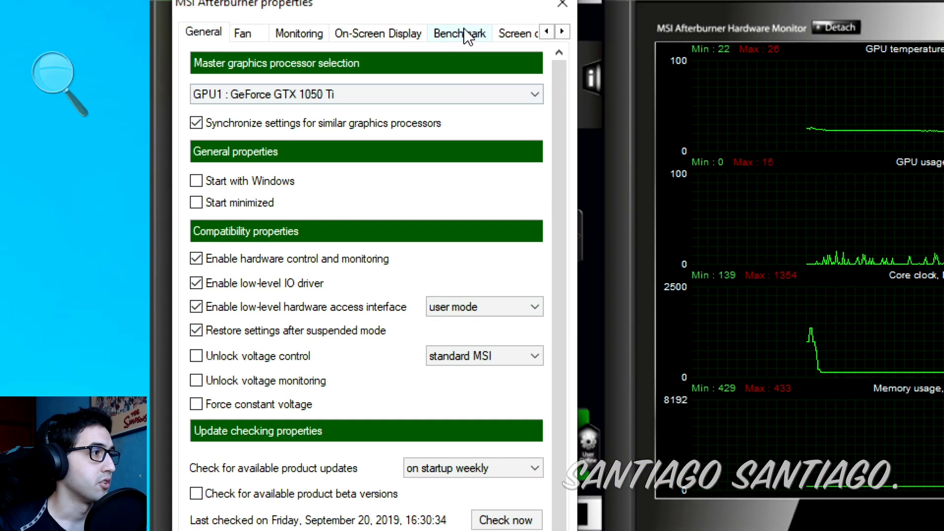
click(245, 33)
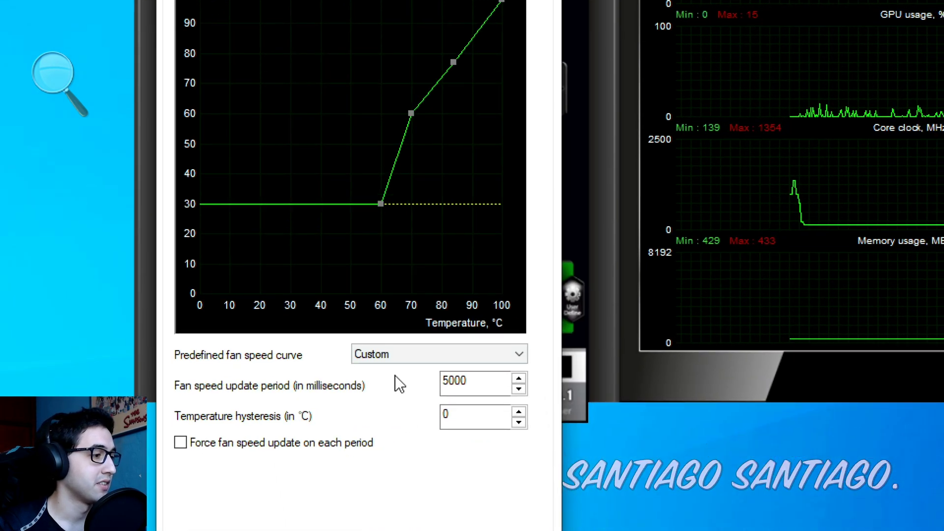
click(418, 503)
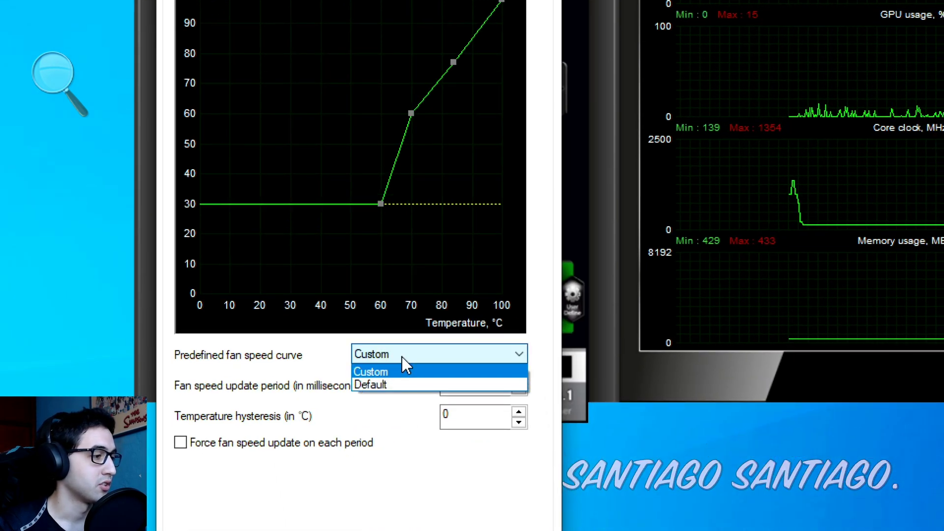
click(394, 384)
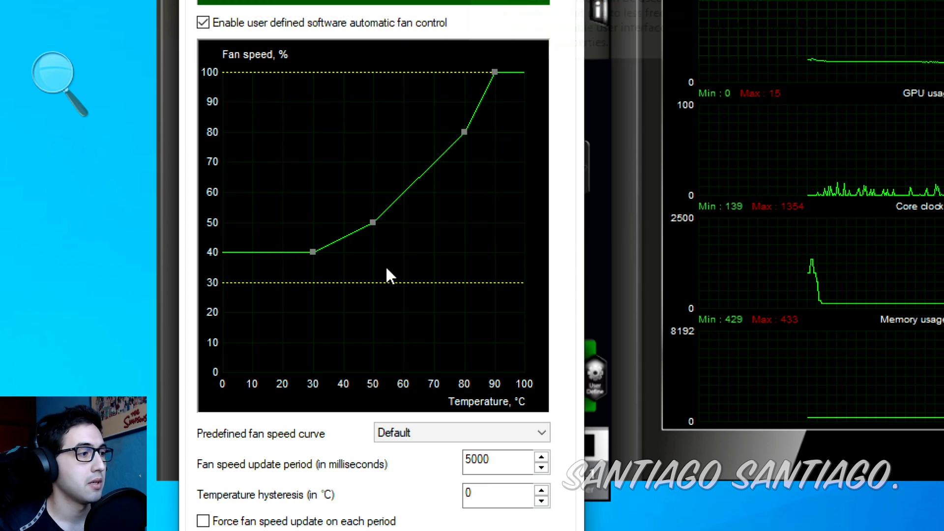
mouse_move(313, 252)
mouse_down()
mouse_move(312, 269)
mouse_move(317, 256)
mouse_up()
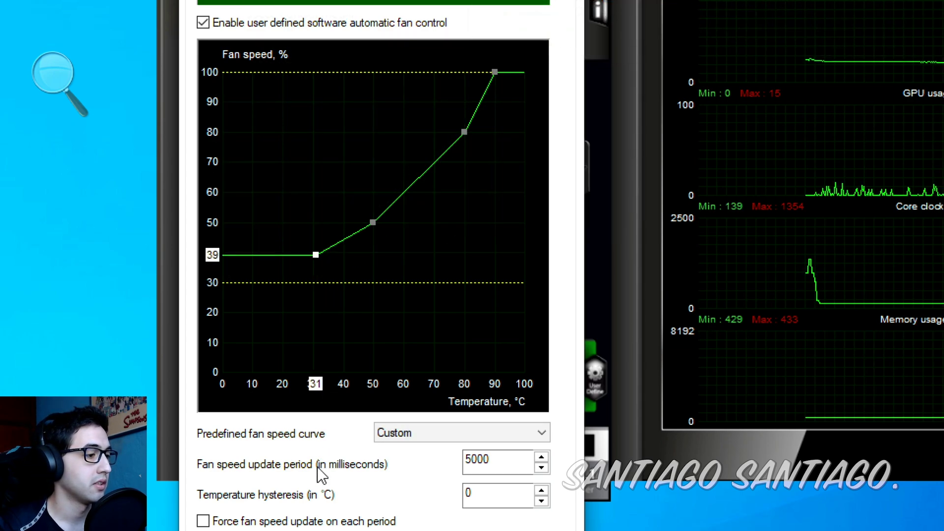